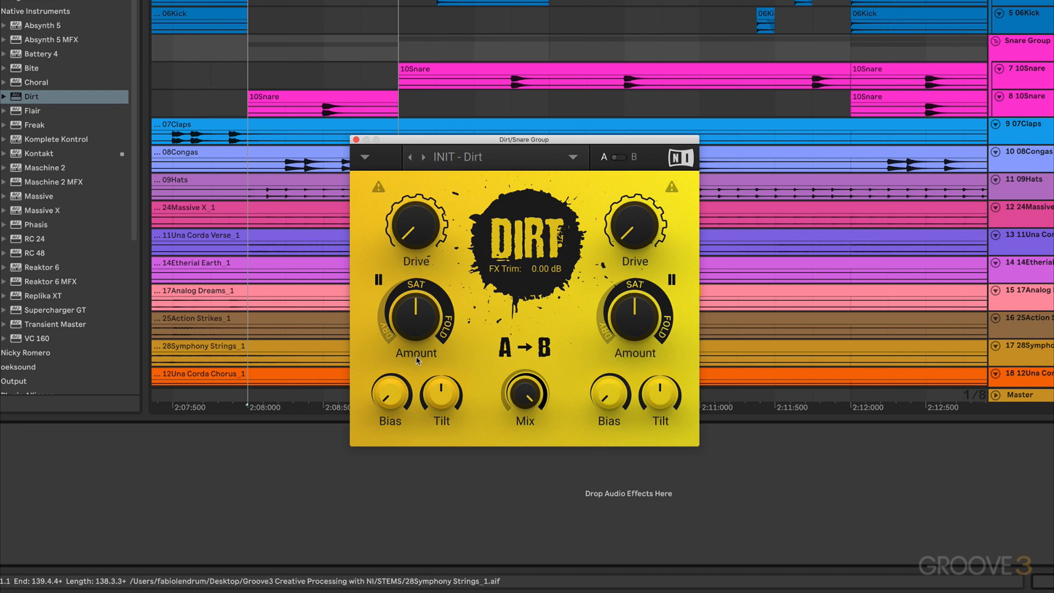
Step: Switch Dirt's routing to parallel, running sections A and B side by side, and keep the Blend centred
click(516, 351)
click(516, 352)
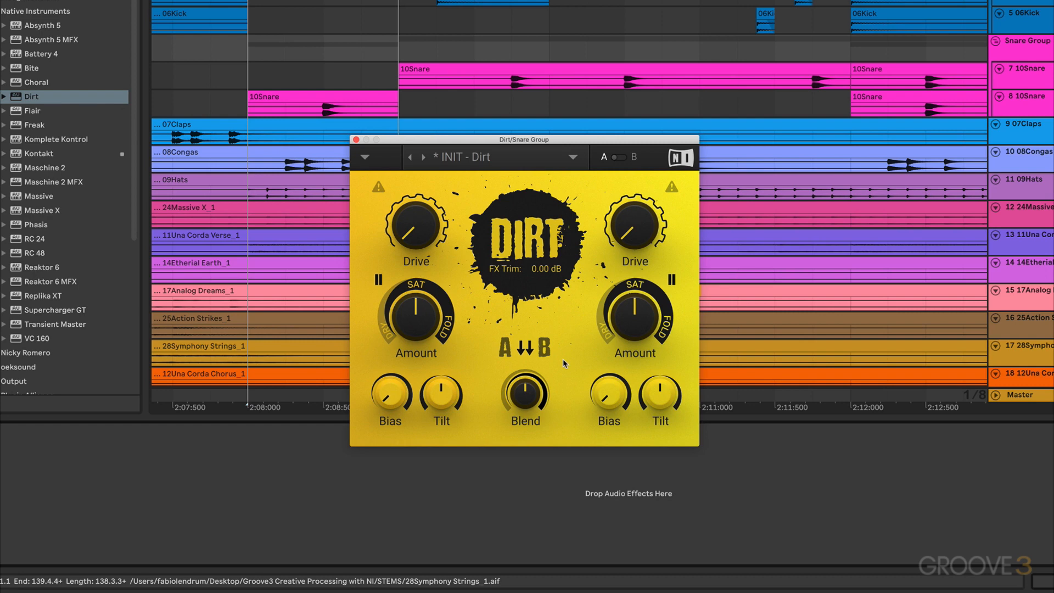
mouse_move(540, 395)
mouse_down()
mouse_move(540, 413)
mouse_move(540, 380)
mouse_move(540, 422)
mouse_move(531, 400)
mouse_up()
Step: Cycle Dirt's section A through distortion modes I, II and III
click(379, 282)
click(379, 281)
click(380, 285)
click(380, 285)
click(380, 285)
click(379, 281)
click(379, 281)
click(379, 281)
click(379, 281)
click(379, 281)
Step: Turn section A's Amount fully up, and return the routing to series from A into B
drag(424, 326, 425, 384)
mouse_move(426, 330)
mouse_down()
mouse_move(426, 264)
mouse_move(427, 330)
mouse_up()
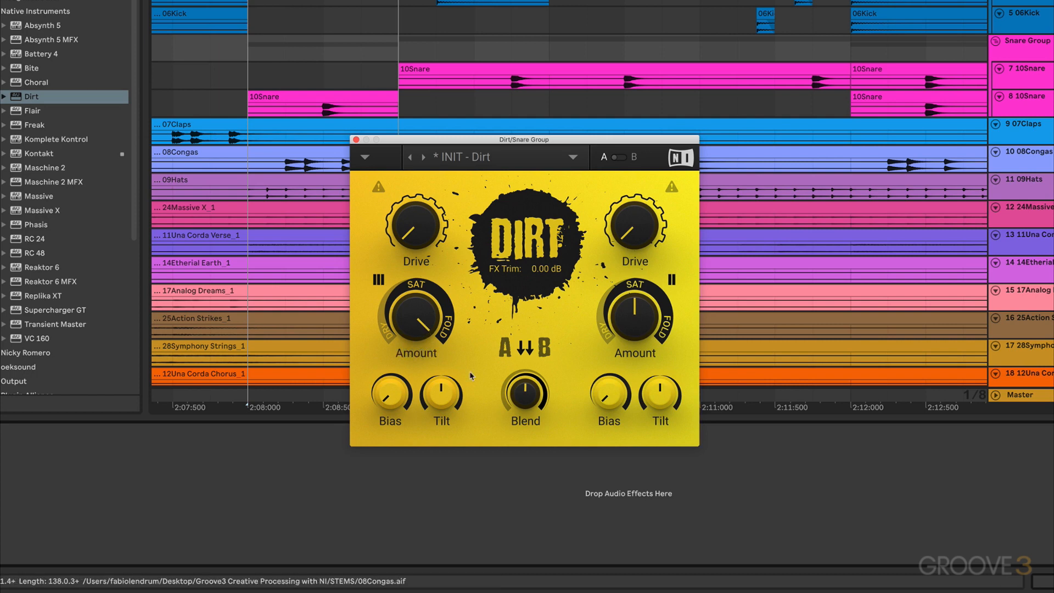
mouse_move(395, 400)
mouse_move(433, 402)
mouse_move(433, 402)
mouse_down()
mouse_move(433, 435)
mouse_move(433, 401)
mouse_up()
click(519, 348)
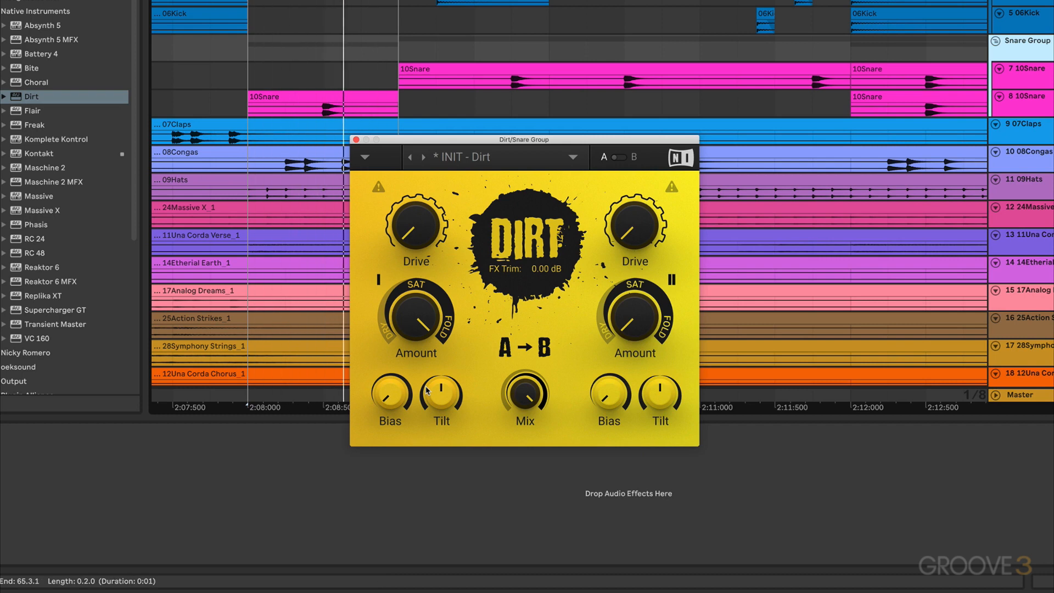
Step: Turn section A's Drive fully up and lower the FX Trim to -4.50 dB while auditioning the snare loop
drag(415, 236, 416, 167)
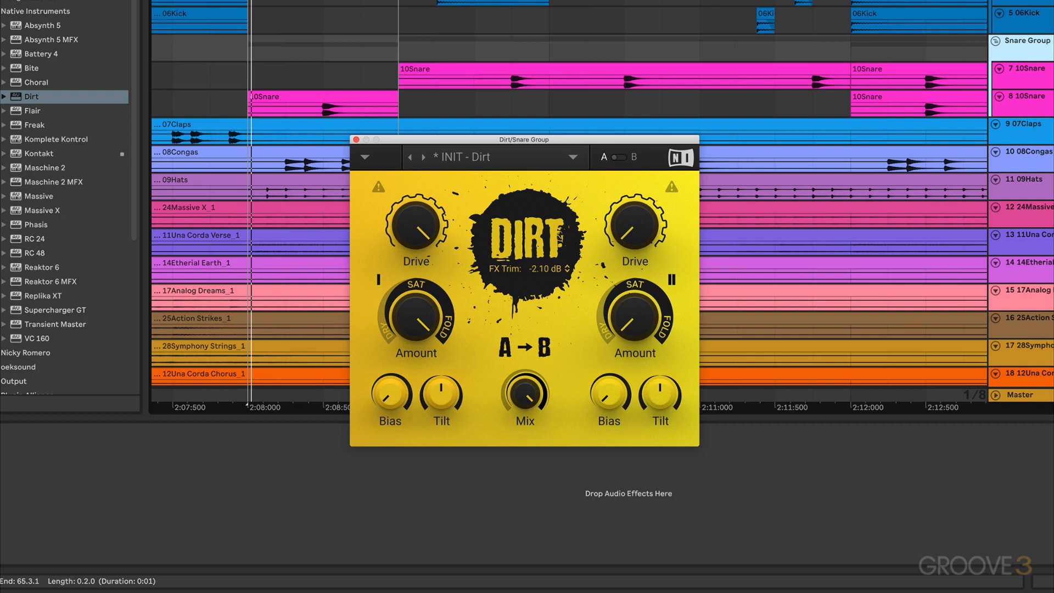
key(space)
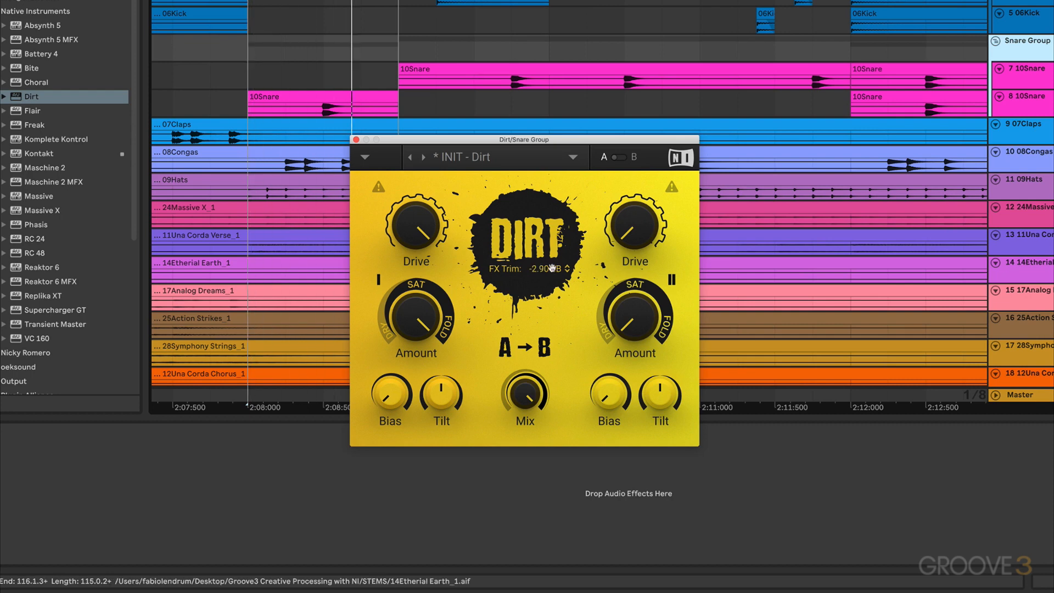
drag(555, 273, 567, 274)
Step: Lower section A's Amount to about 68.5% and raise its Bias with mode III selected
drag(379, 325, 423, 308)
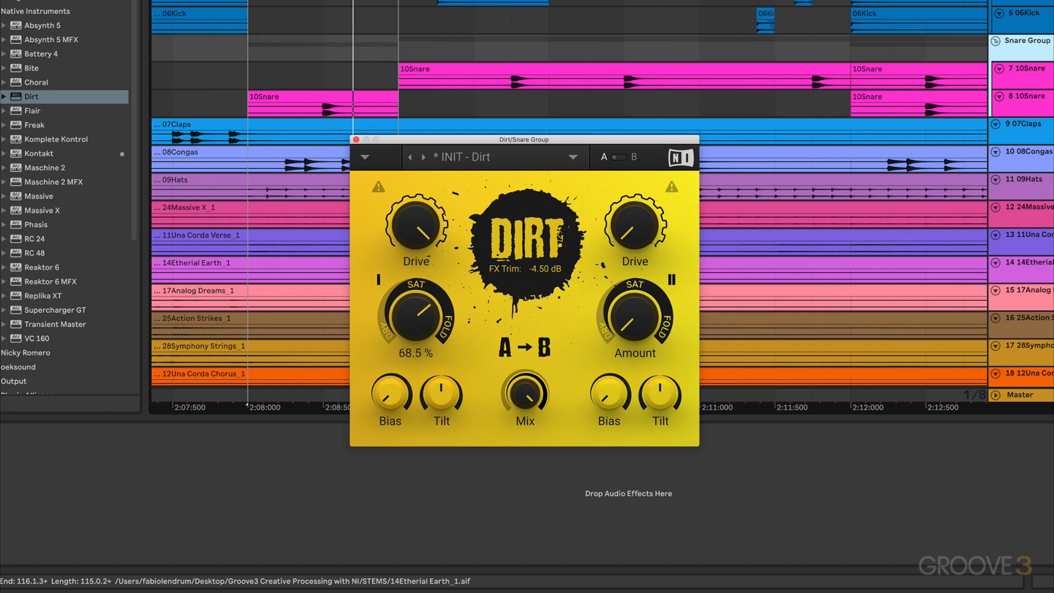
click(377, 280)
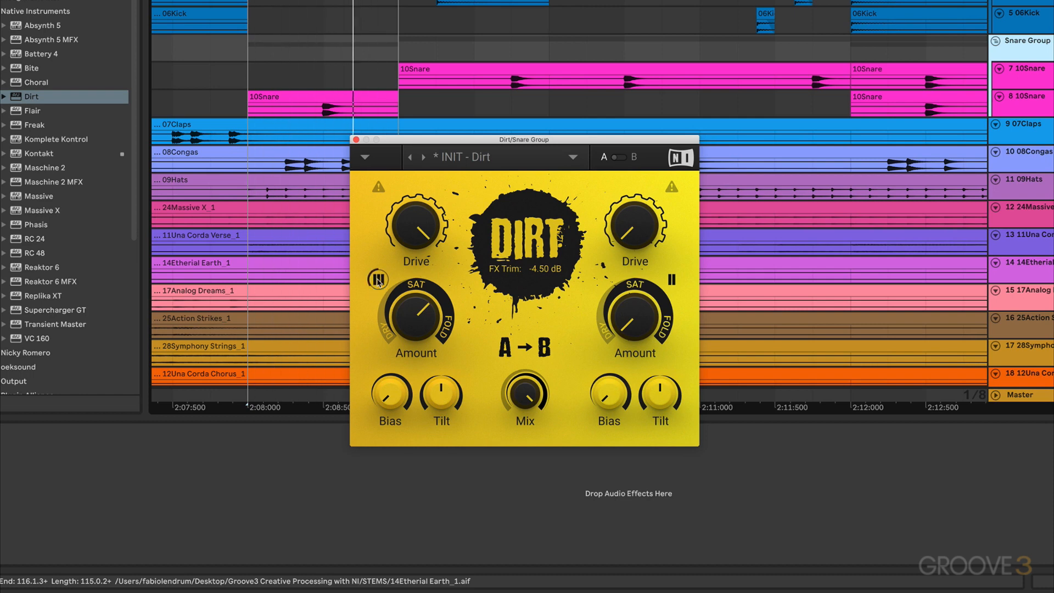
drag(390, 394, 390, 345)
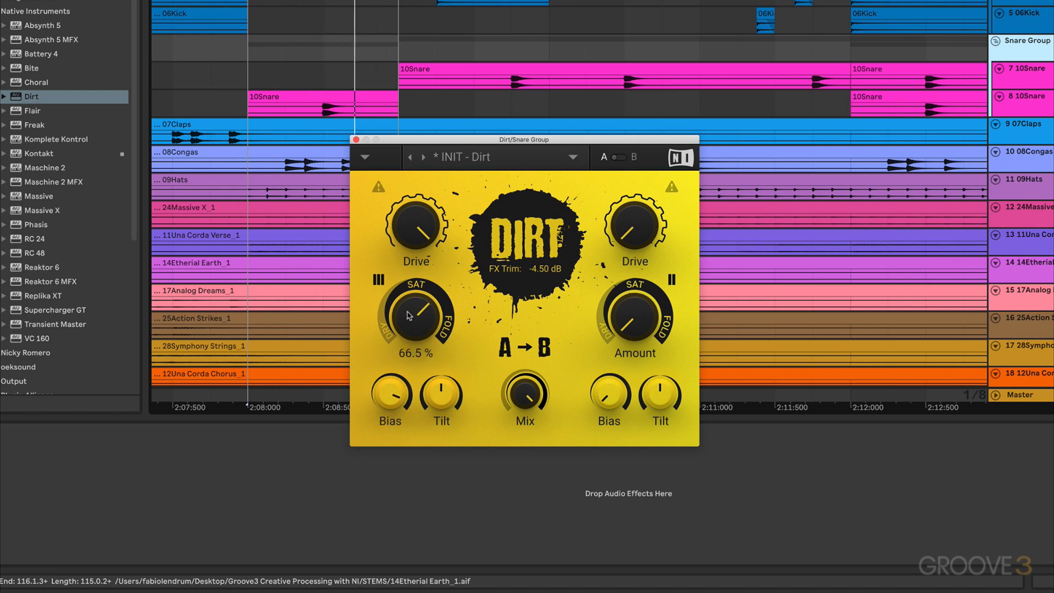
Step: Set section A to mode II and turn its Tilt fully up
click(385, 284)
click(385, 284)
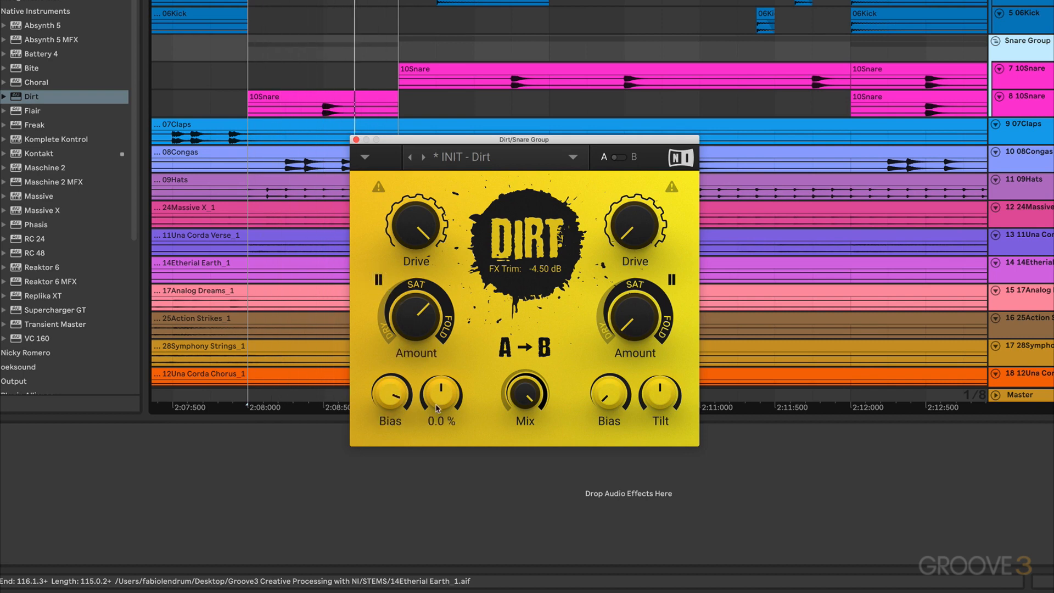
drag(442, 395, 441, 439)
drag(442, 396, 443, 313)
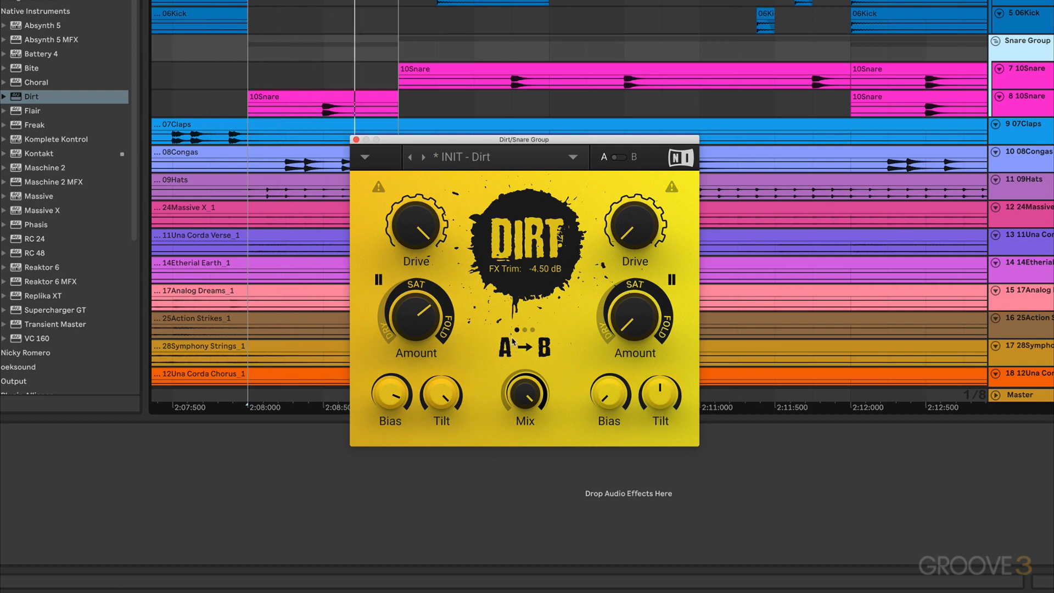
Step: Compare section A's distortion modes I, II and III on the snare, returning to mode II
click(379, 280)
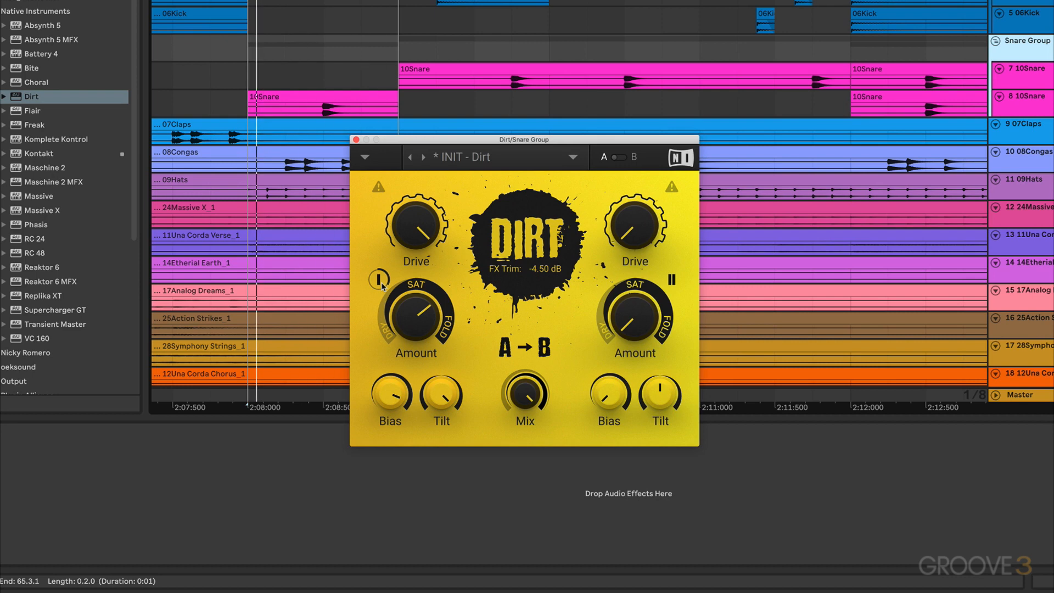
click(382, 284)
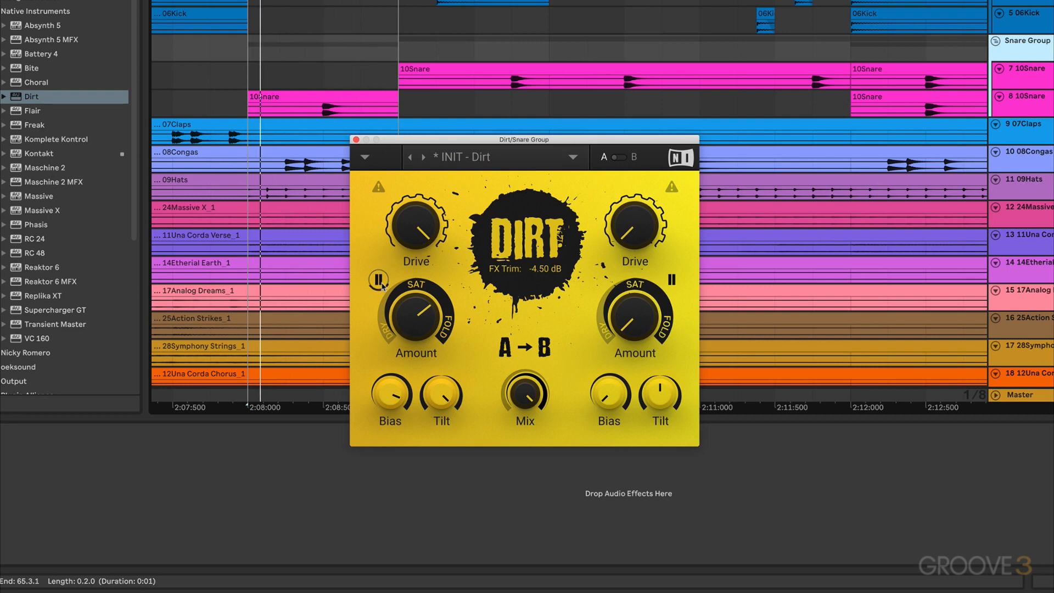
click(382, 285)
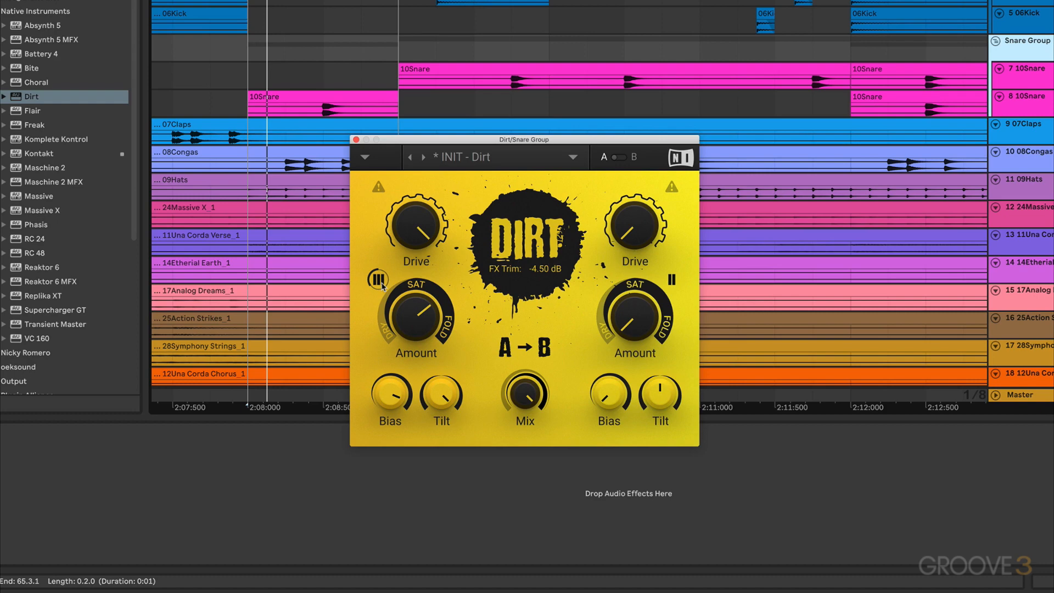
click(383, 285)
click(383, 285)
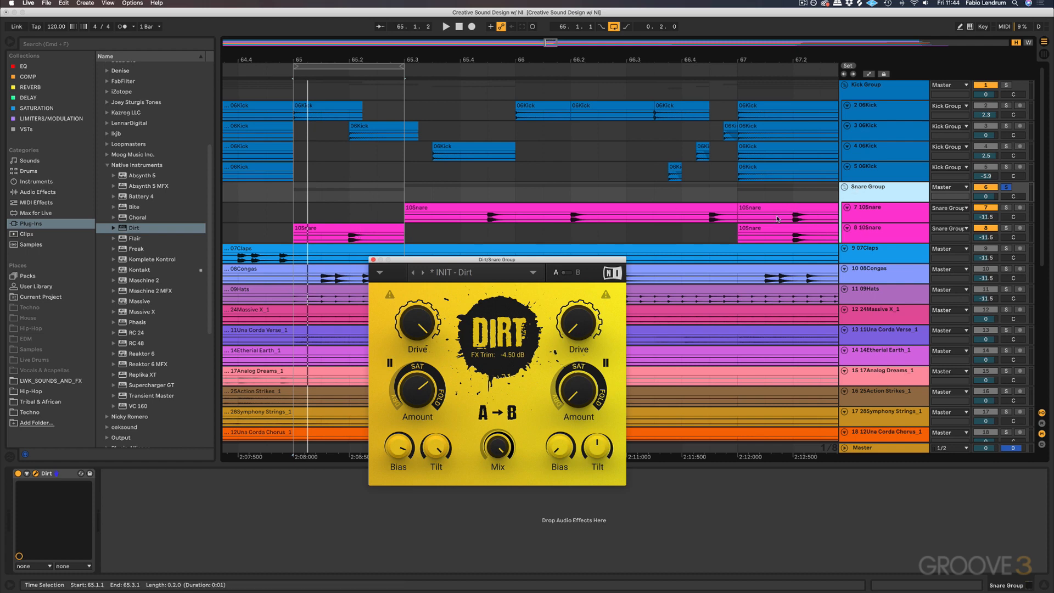
Step: Move the Dirt device from the Snare Group to track 8 10Snare, keeping its settings
drag(444, 259, 378, 303)
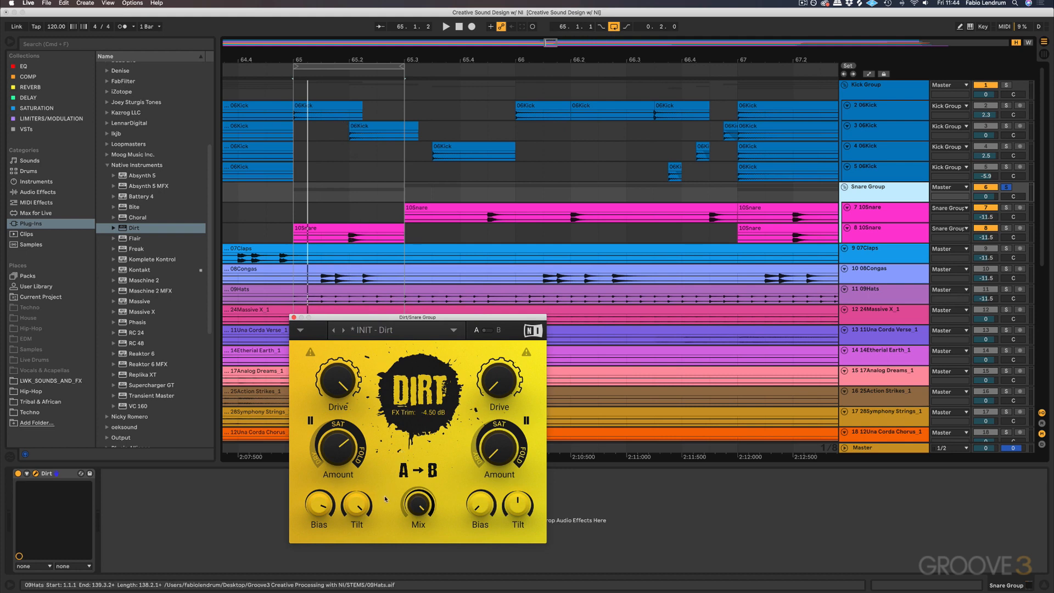
mouse_move(367, 517)
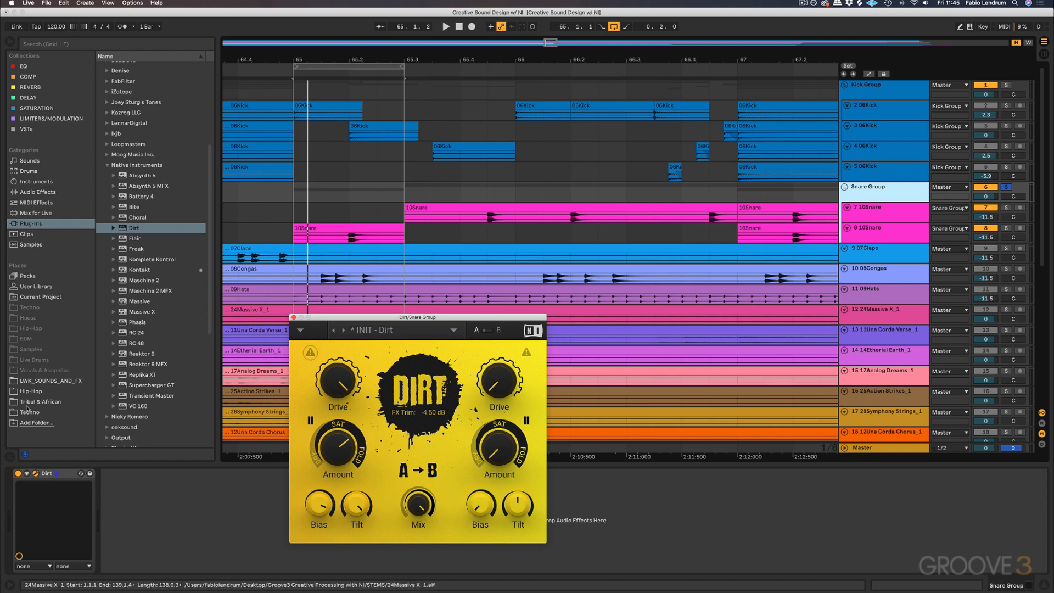
click(52, 476)
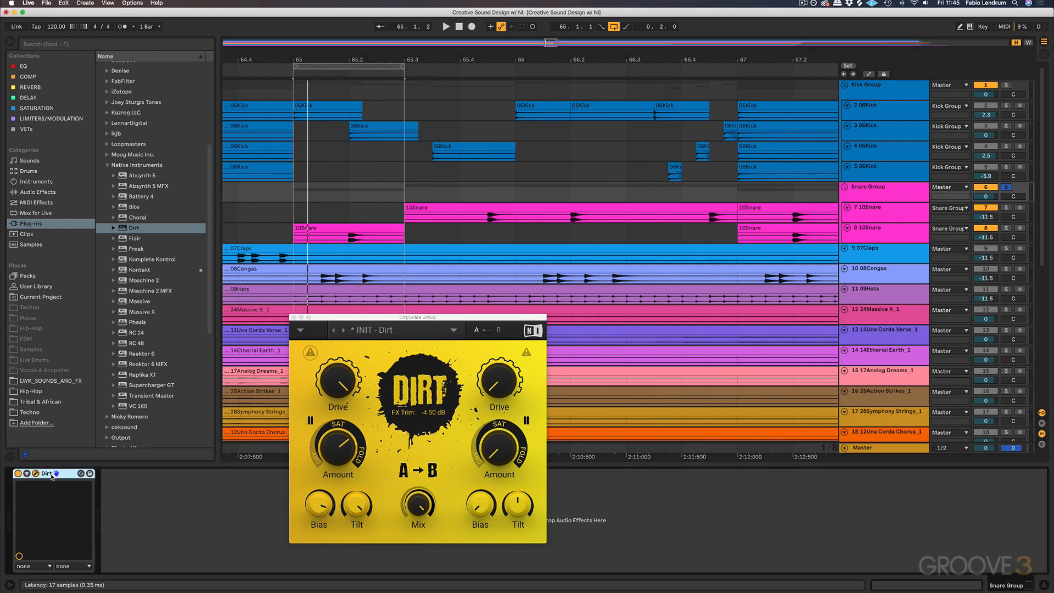
key(Delete)
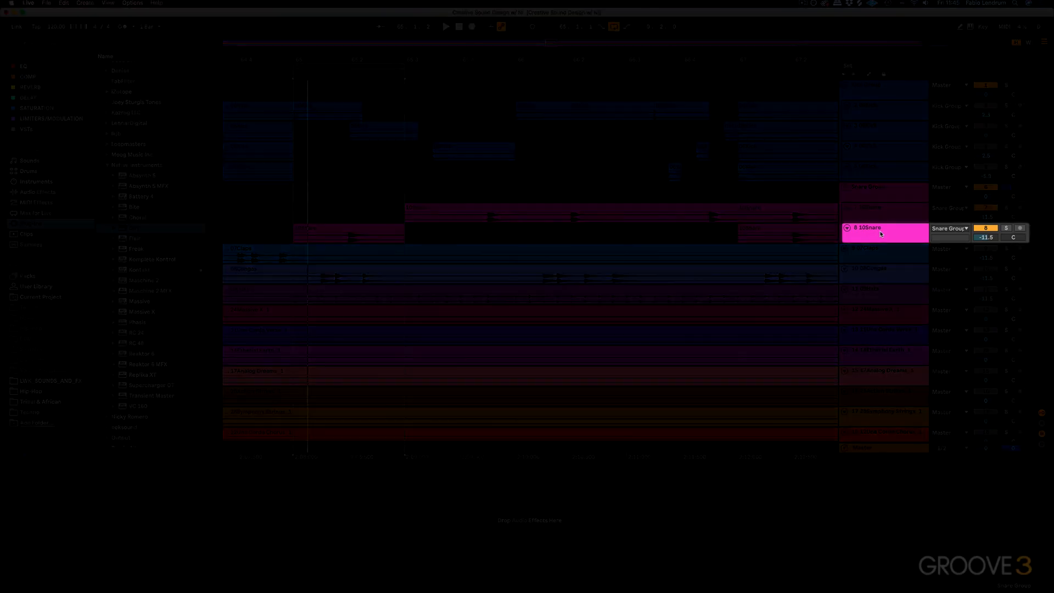
click(406, 563)
key(super+v)
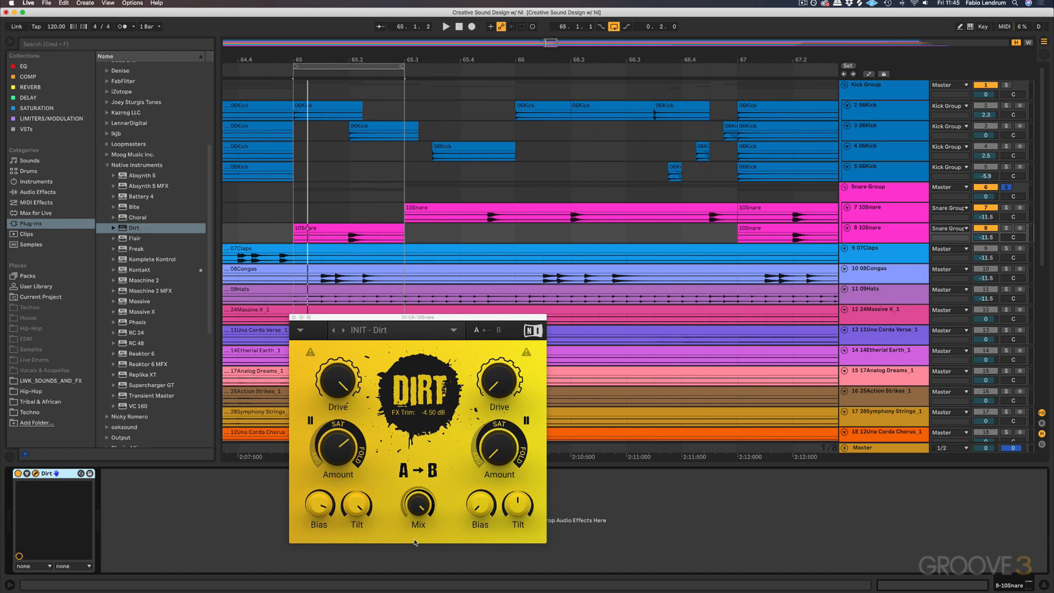
Step: Close the open Dirt window and load a new instance of Dirt on track 7 10Snare
click(863, 211)
click(293, 318)
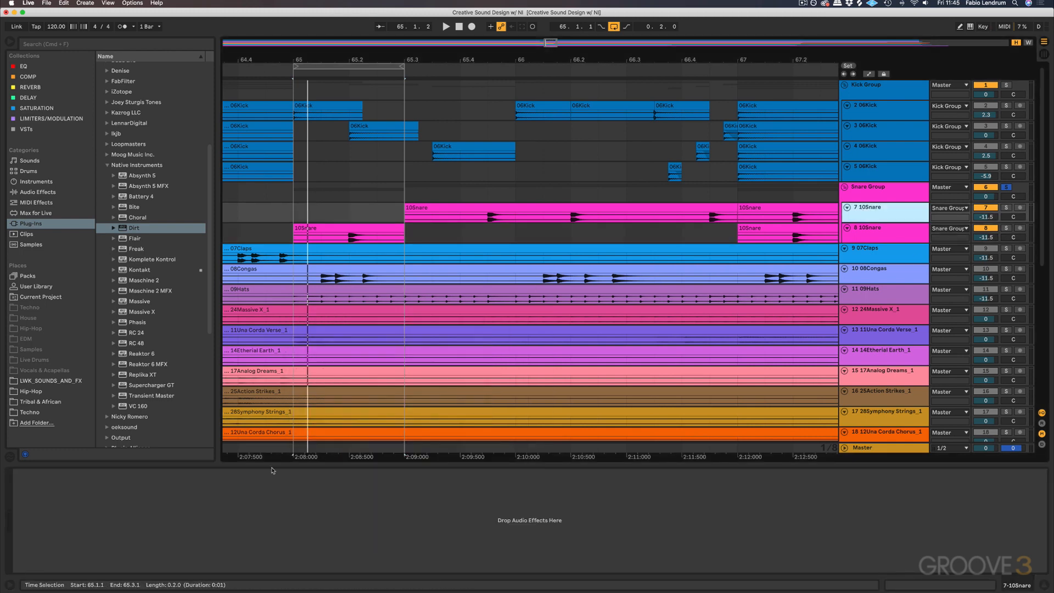
double_click(152, 230)
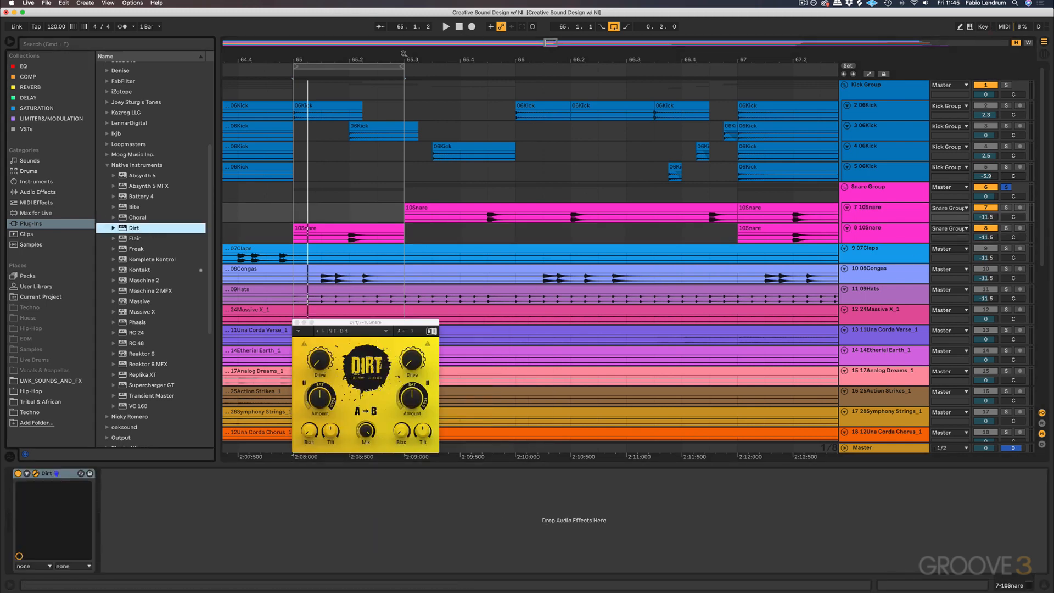
Step: Extend the loop's end to bar 67, solo the Kick Group and play the kick and snare loop
drag(405, 70, 737, 69)
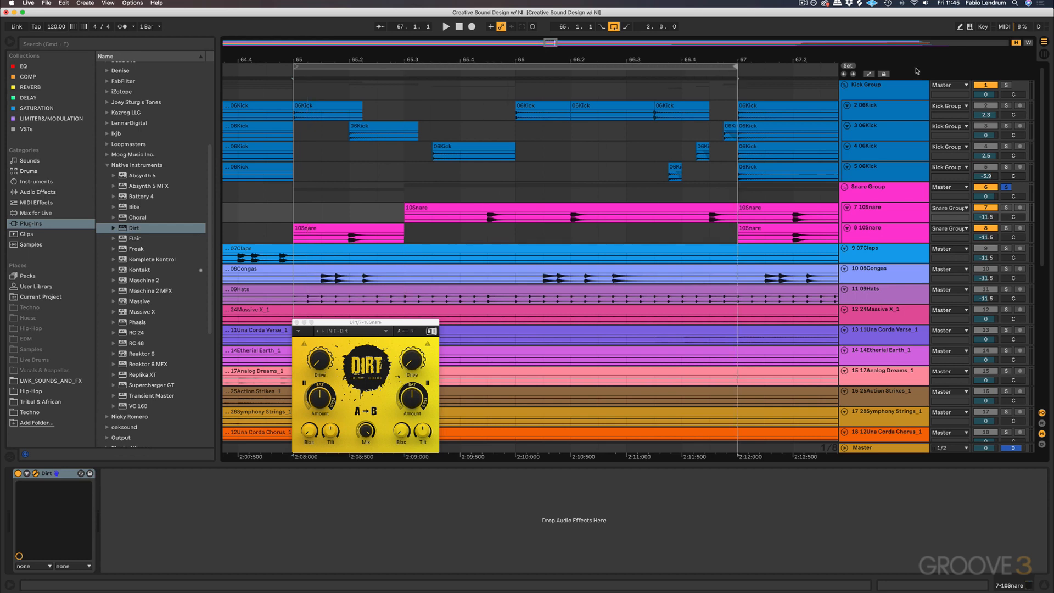
click(1005, 86)
key(space)
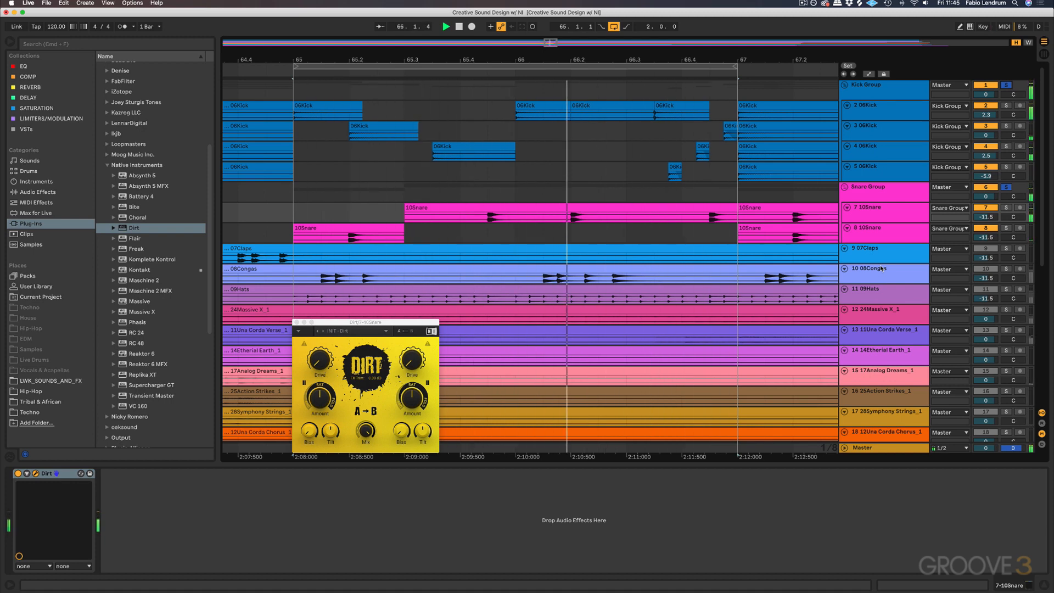
key(space)
click(874, 240)
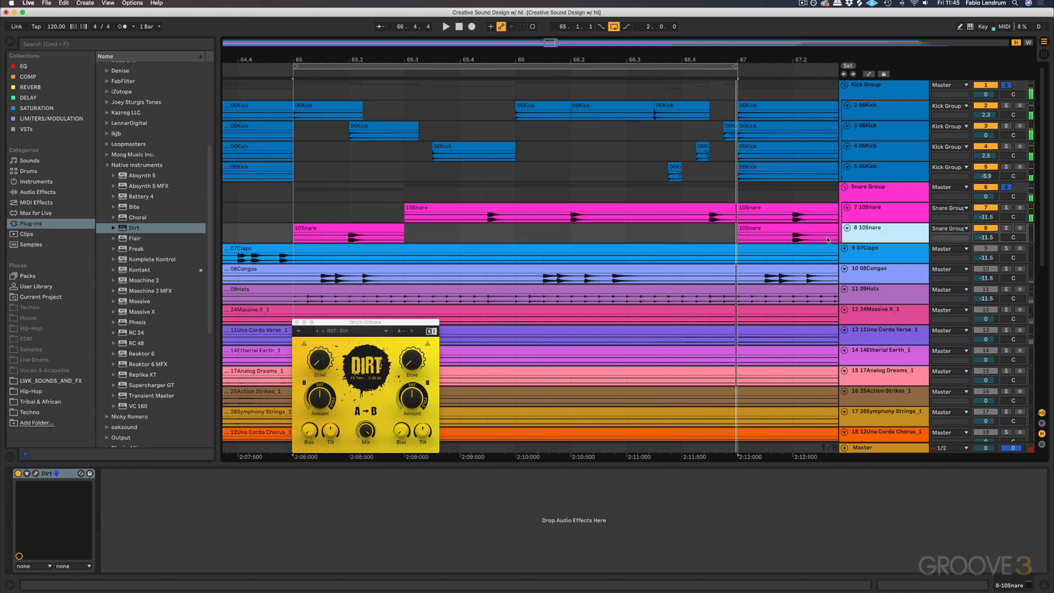
click(369, 228)
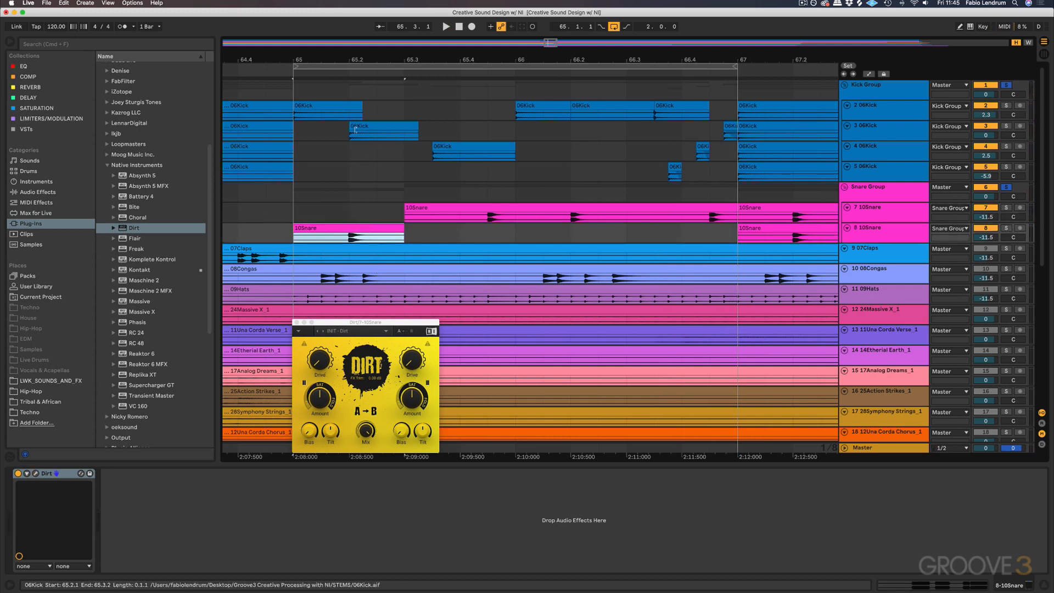
Step: Enlarge the Dirt window on track 7 to a 175% view size and move it clear of the snare clips
drag(365, 322, 366, 270)
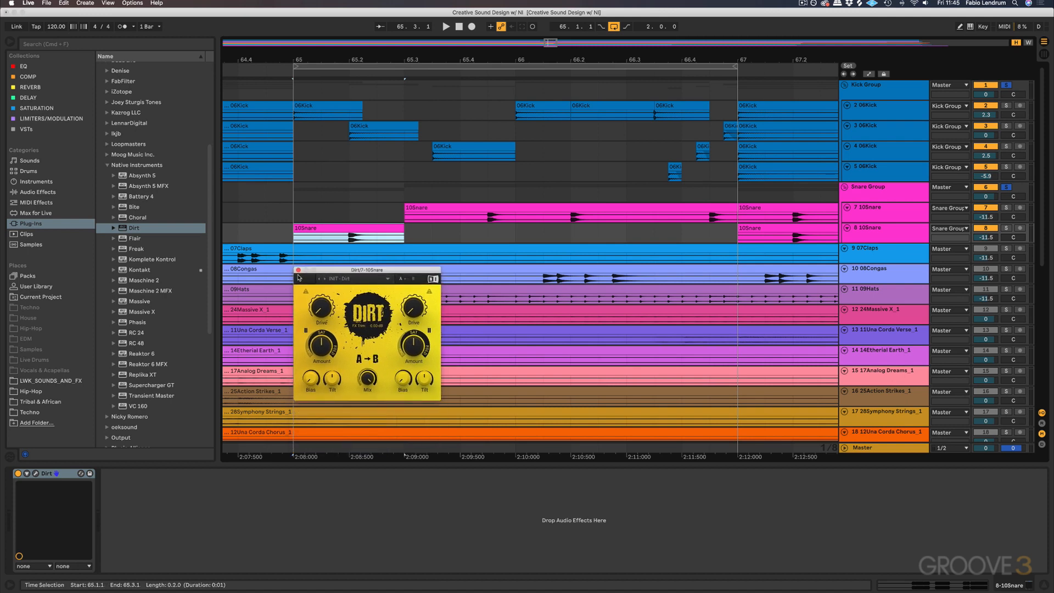
click(300, 279)
mouse_move(338, 346)
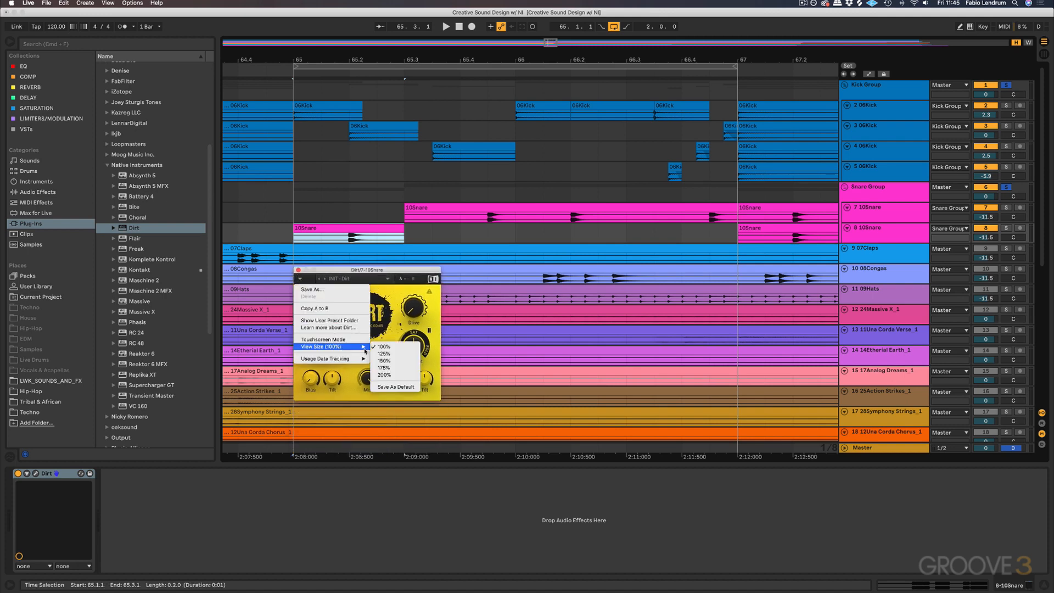
click(403, 366)
drag(481, 275, 581, 270)
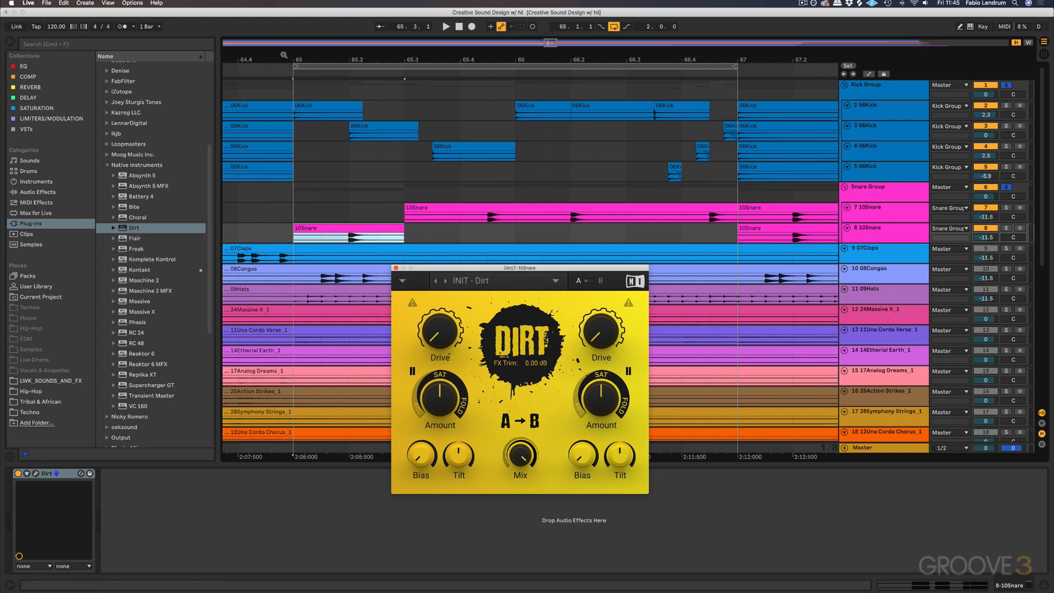
Step: Move the loop's start to bar 66 and play from 66.1.1 on track 7 10Snare
drag(301, 68, 519, 68)
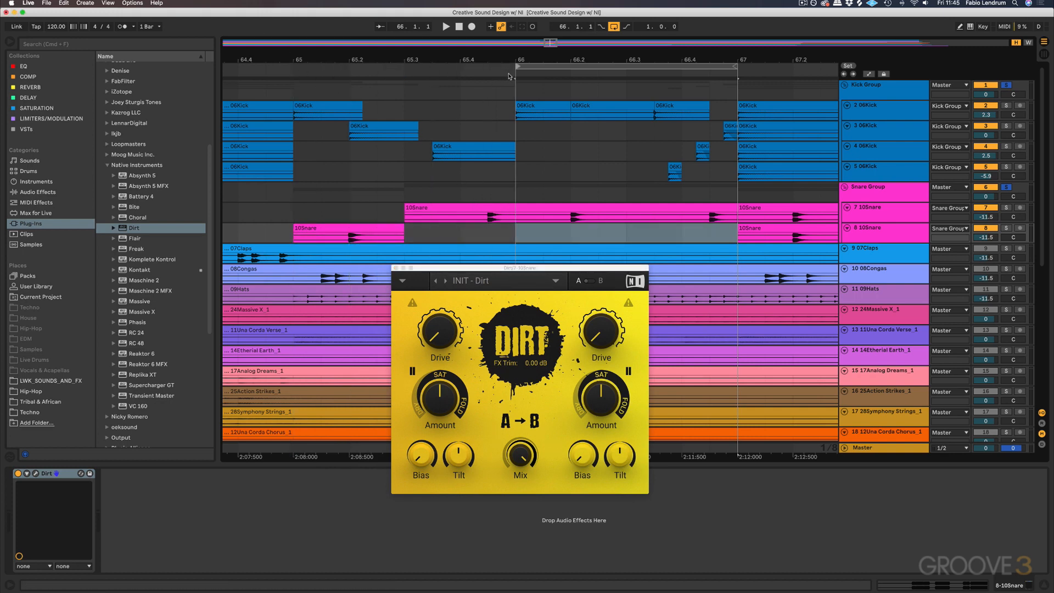
click(518, 216)
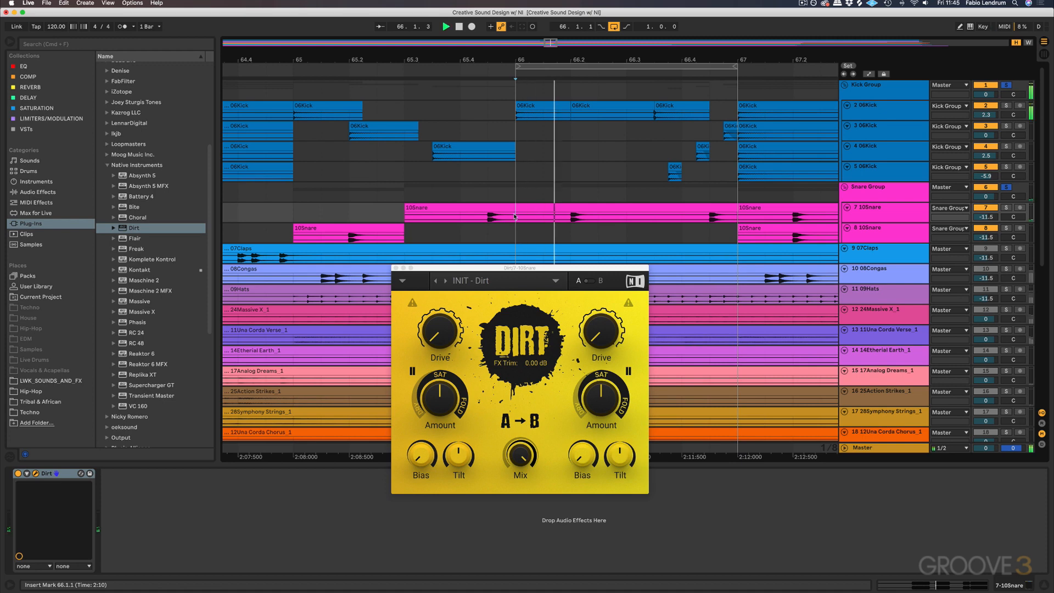
Step: Set Dirt's section A to mode III and turn Drive and Amount fully up in both sections
click(439, 405)
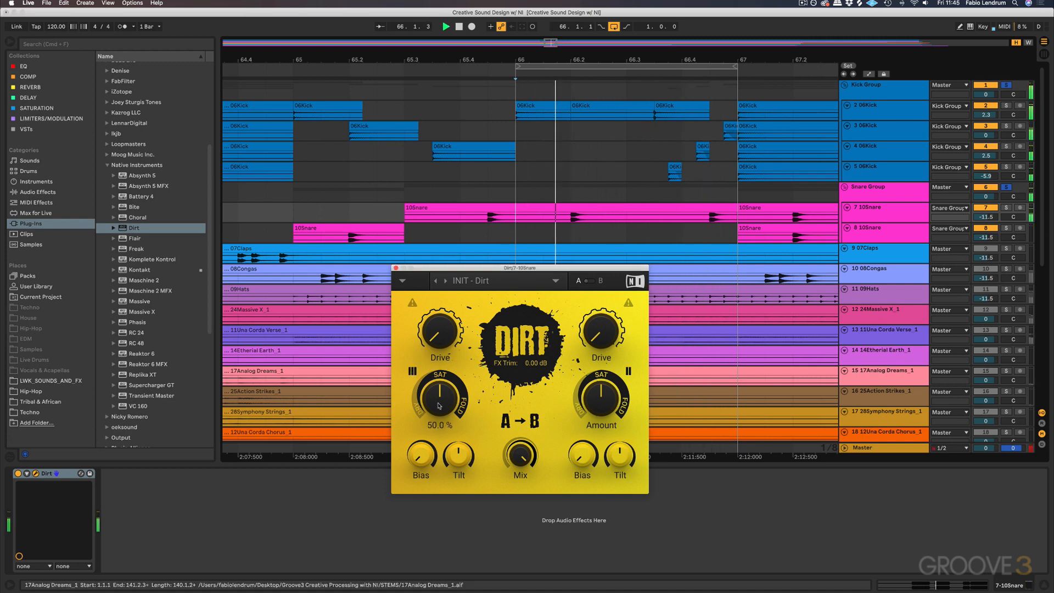
mouse_move(595, 398)
drag(459, 431, 438, 417)
drag(437, 352, 438, 340)
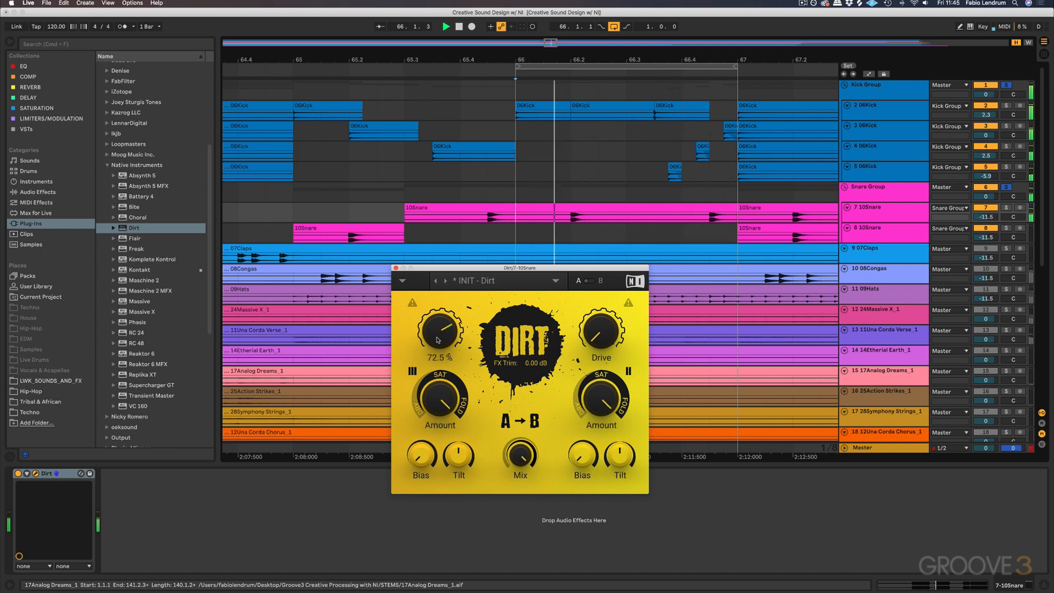
drag(602, 336, 601, 315)
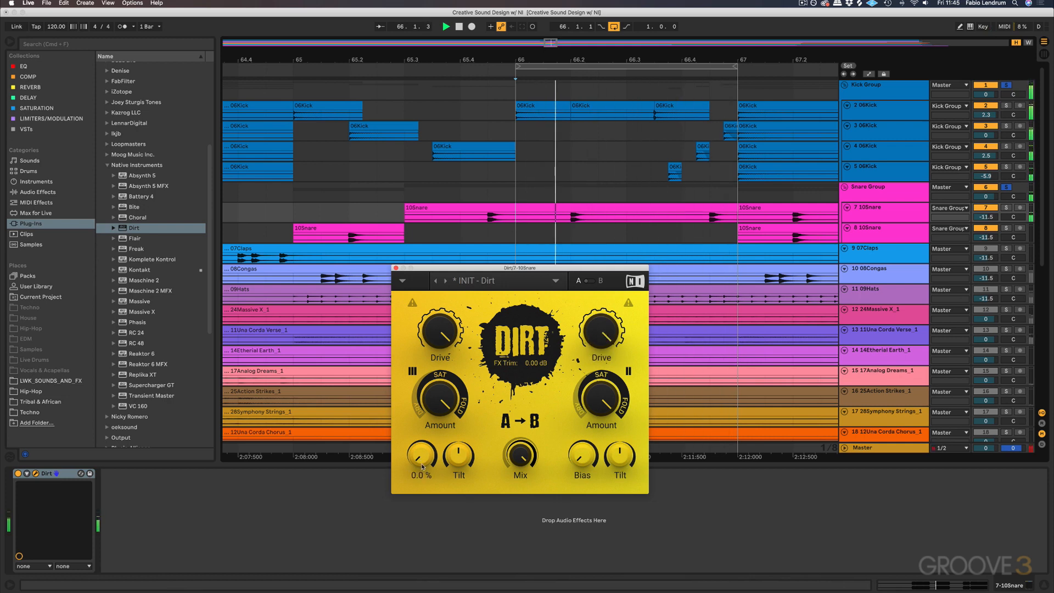
Step: Turn section A's Bias and Tilt fully up and set section B's Tilt to 100%
drag(468, 457, 468, 494)
drag(427, 460, 427, 416)
drag(623, 458, 623, 415)
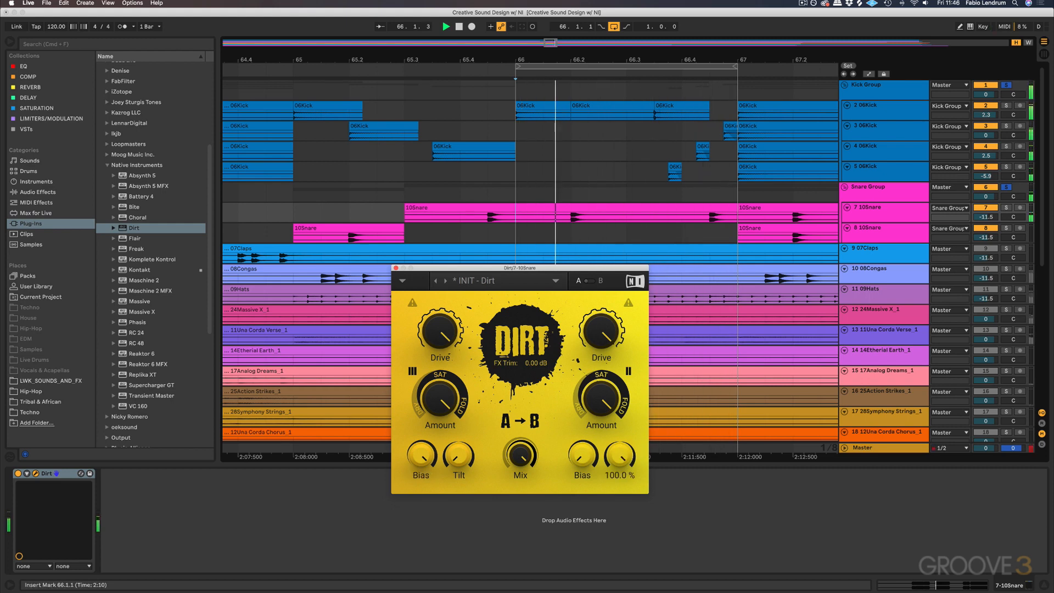
Step: Sweep section B's Bias up and back down to a low setting, and lower its Amount to about 53.5%
drag(583, 458, 583, 416)
drag(583, 455, 582, 497)
mouse_move(601, 399)
mouse_down()
mouse_move(601, 434)
mouse_move(601, 409)
mouse_up()
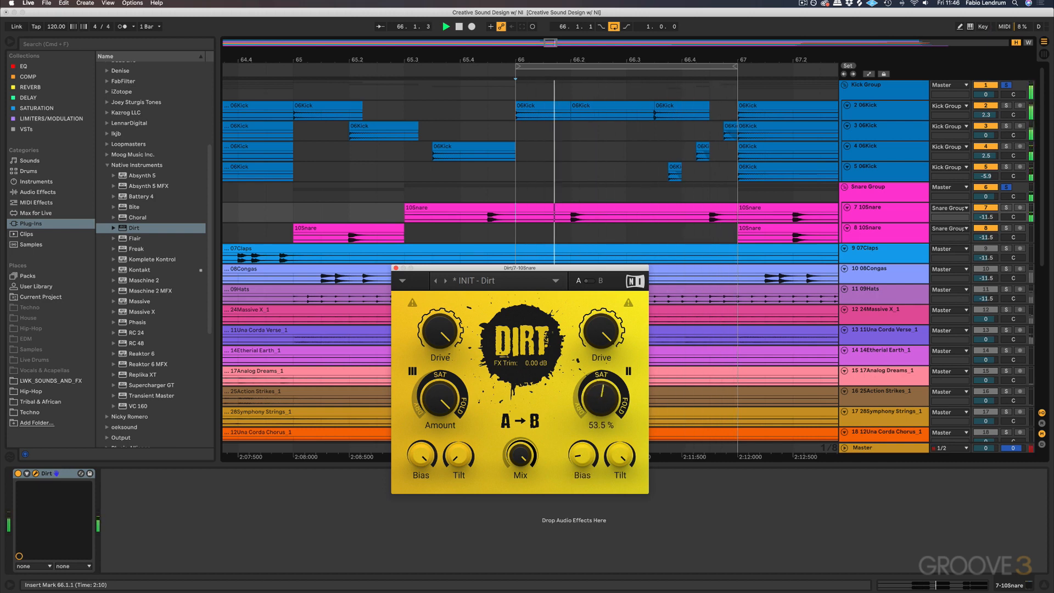
Step: Lower Dirt's FX Trim to -2.60 dB and switch the device off and on to compare the snare's level
drag(536, 364, 537, 378)
click(18, 473)
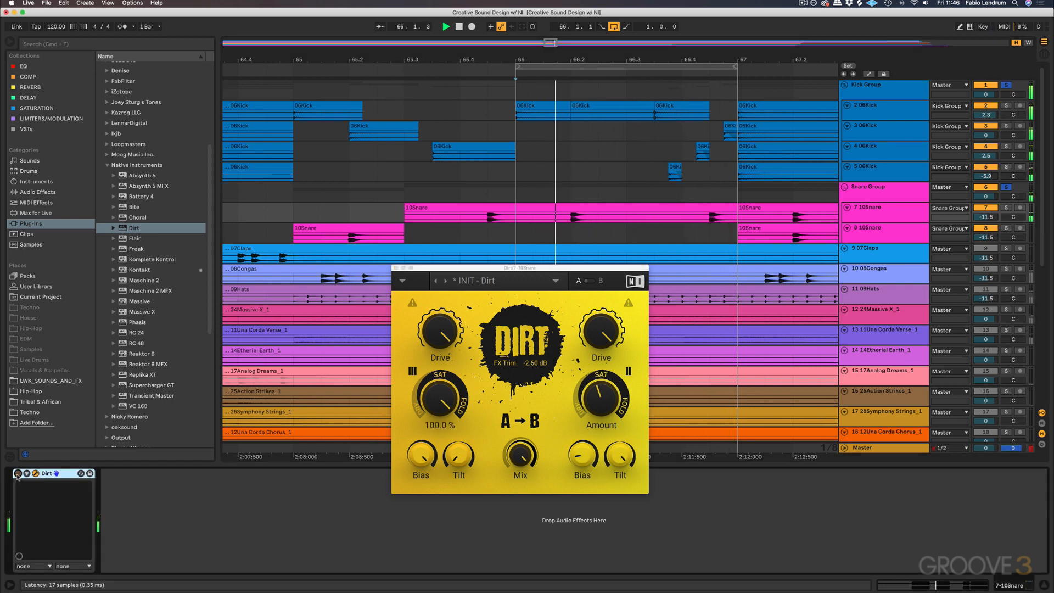
click(18, 473)
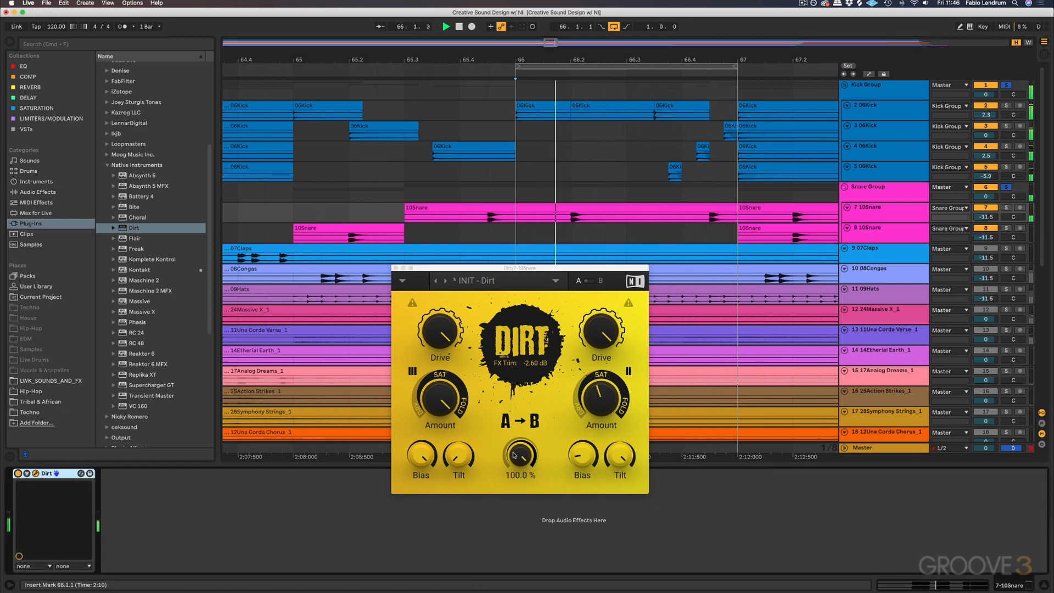
Step: Reduce Dirt's Mix to about 59.5%, set its FX Trim to 1.00 dB, and restart playback from bar 66
drag(520, 455, 520, 486)
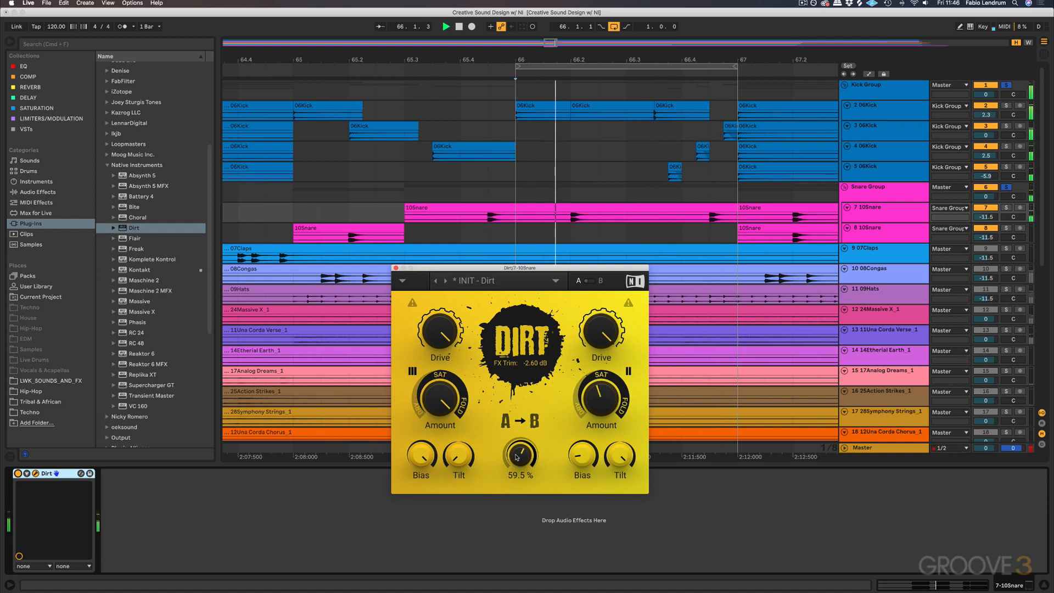
key(space)
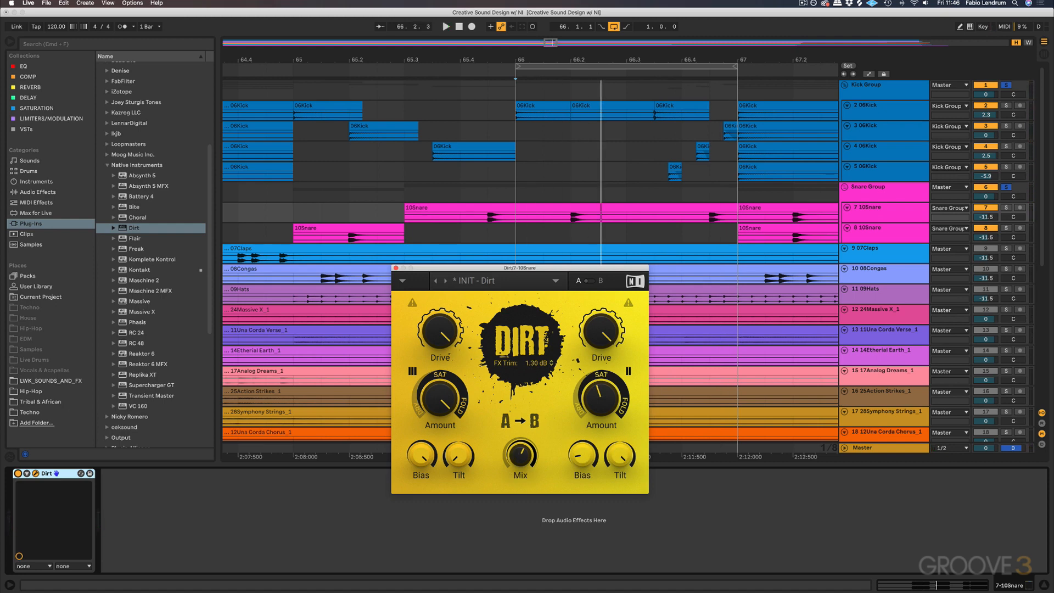
key(space)
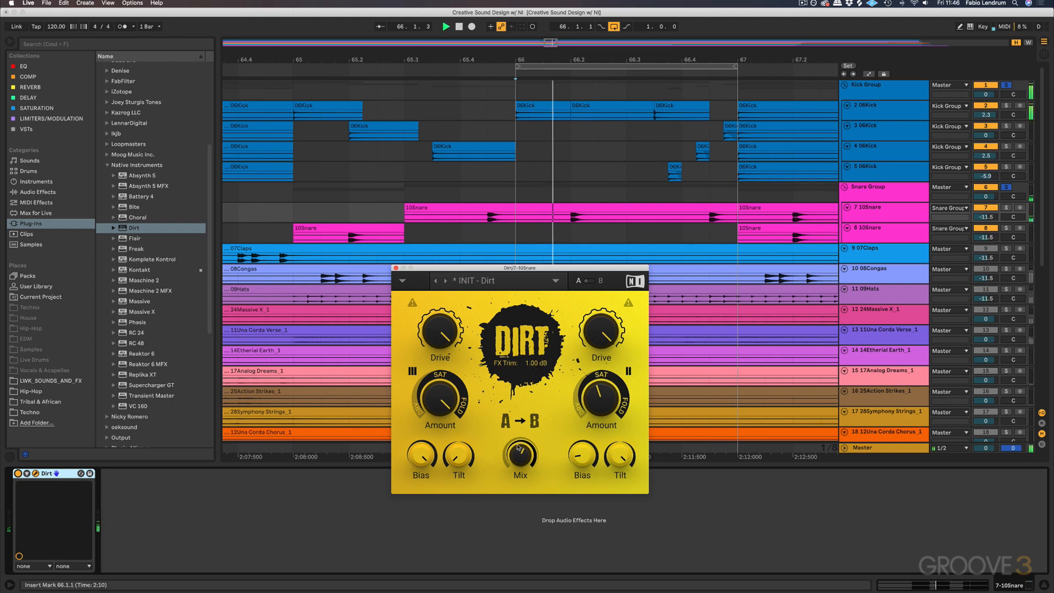
Step: Lower Dirt's Mix to about 38.0% and compare the snare with the device bypassed and active
drag(520, 455, 521, 467)
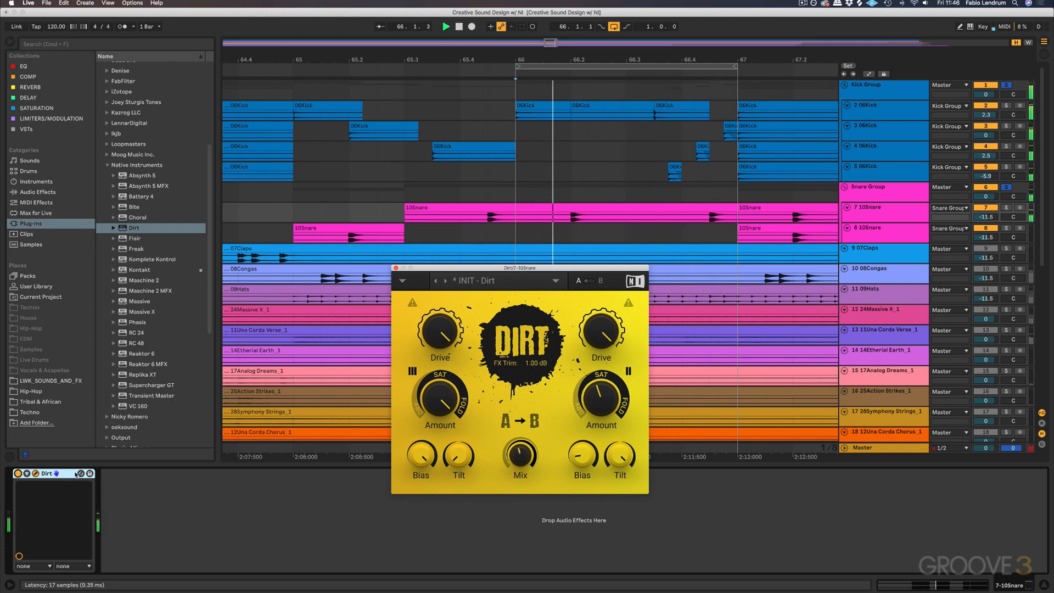
click(19, 473)
click(18, 473)
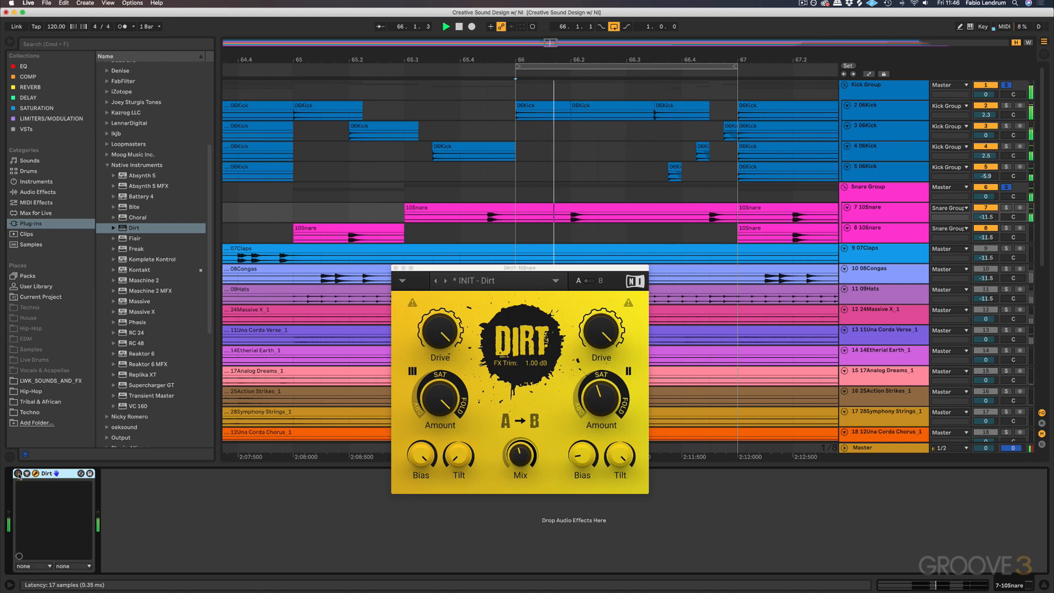
click(523, 449)
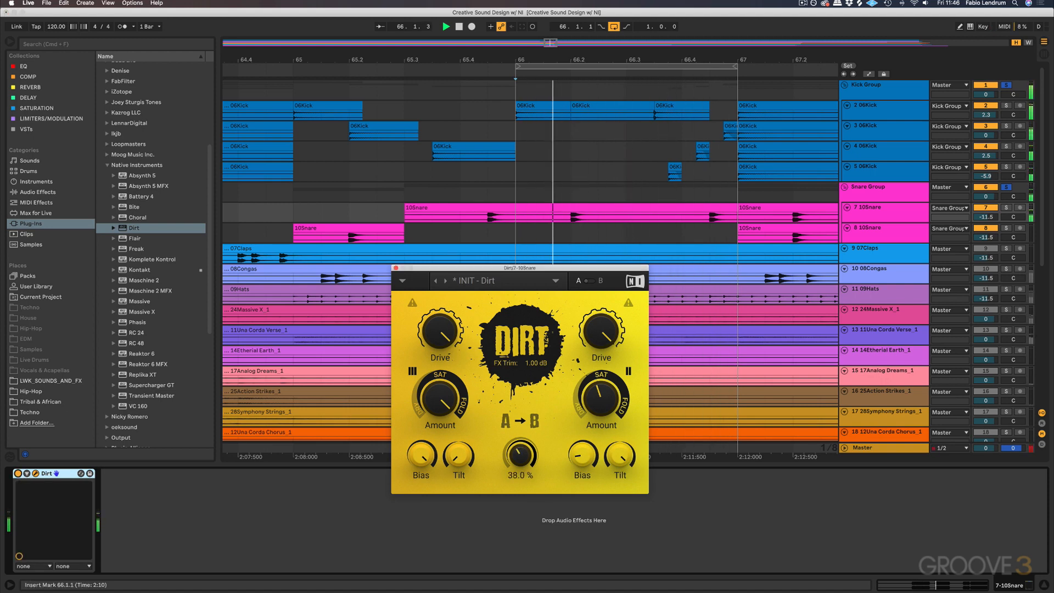
Step: Raise Dirt's FX Trim to 2.60 dB and toggle the device off and on to check the level match
drag(538, 365, 538, 351)
click(19, 473)
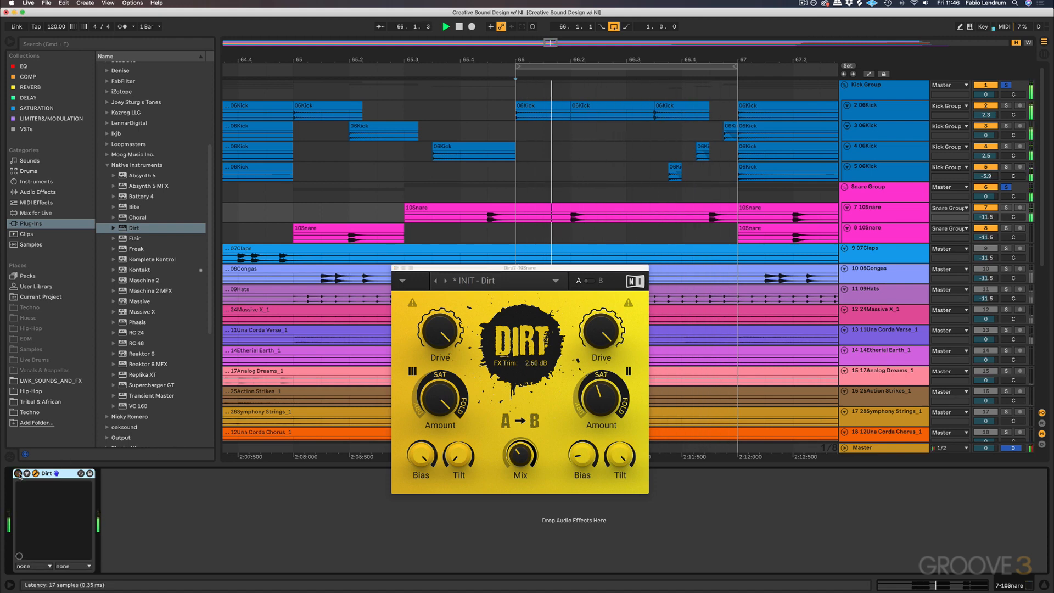
click(19, 473)
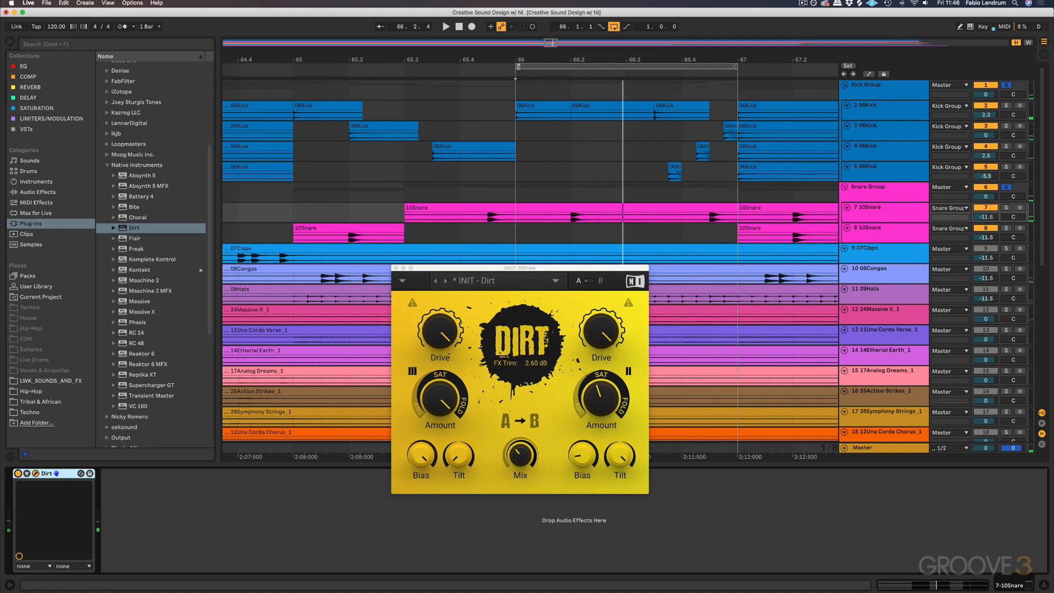
Step: Extend the loop's start back to bar 65 and show track 8 10Snare's Dirt window beside track 7's
drag(518, 67, 297, 66)
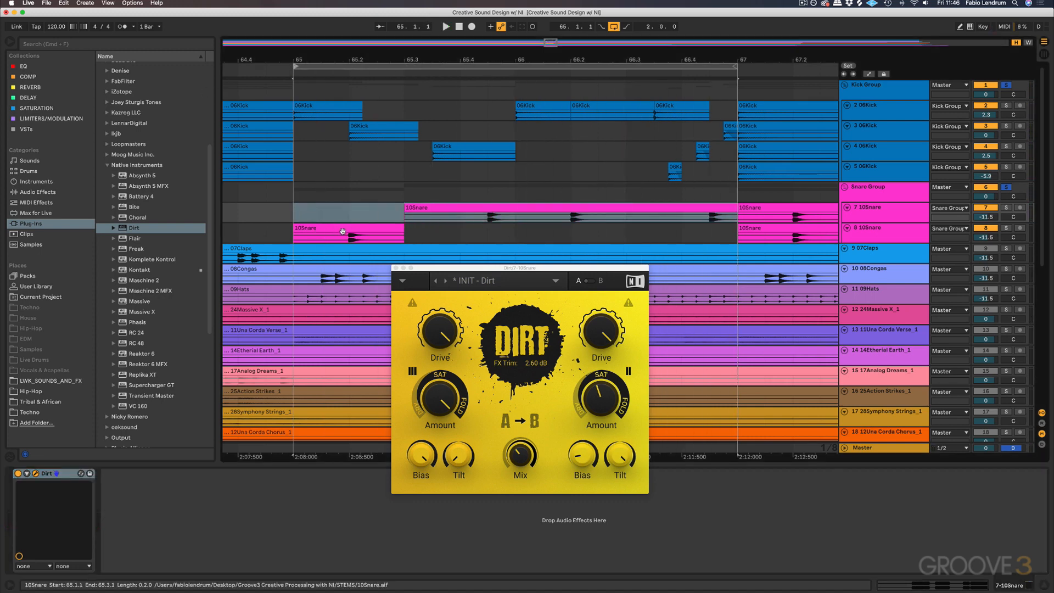
key(Down)
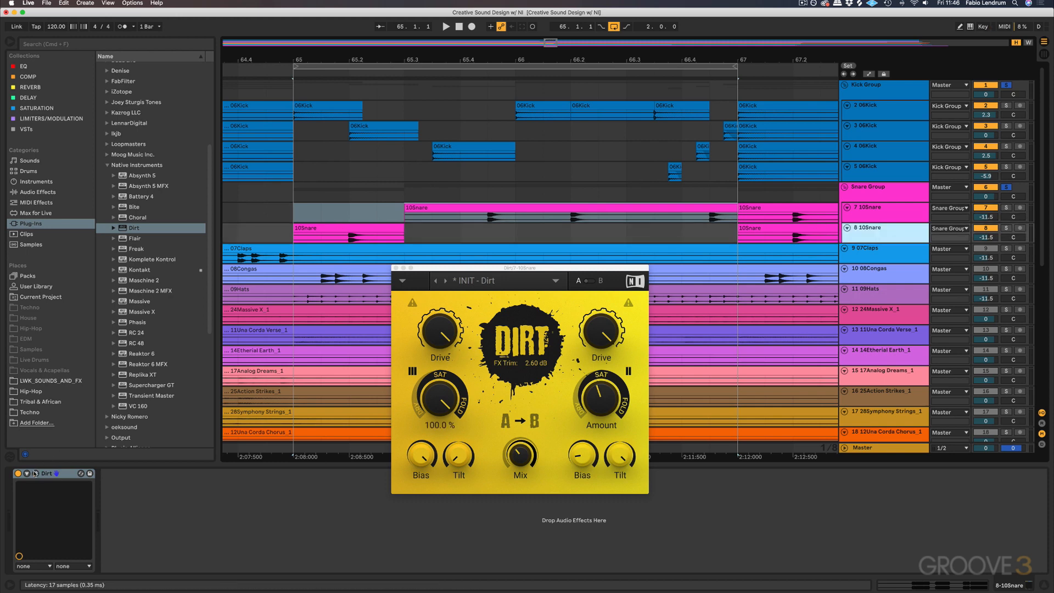
click(36, 473)
drag(547, 272, 708, 317)
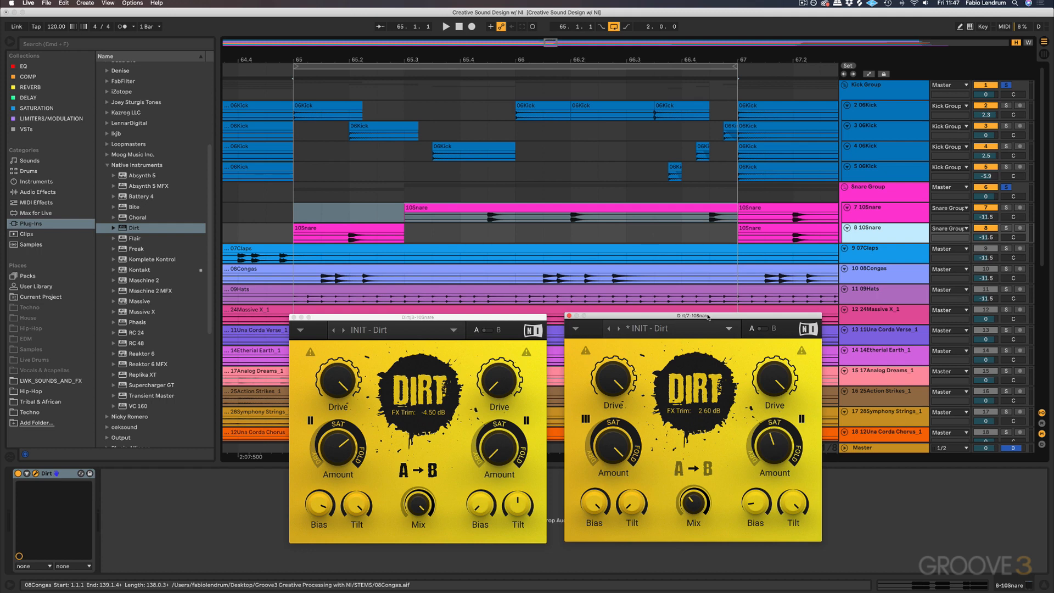
Step: Play the two-bar loop and raise the FX Trim of track 8 10Snare's Dirt above 2 dB
key(space)
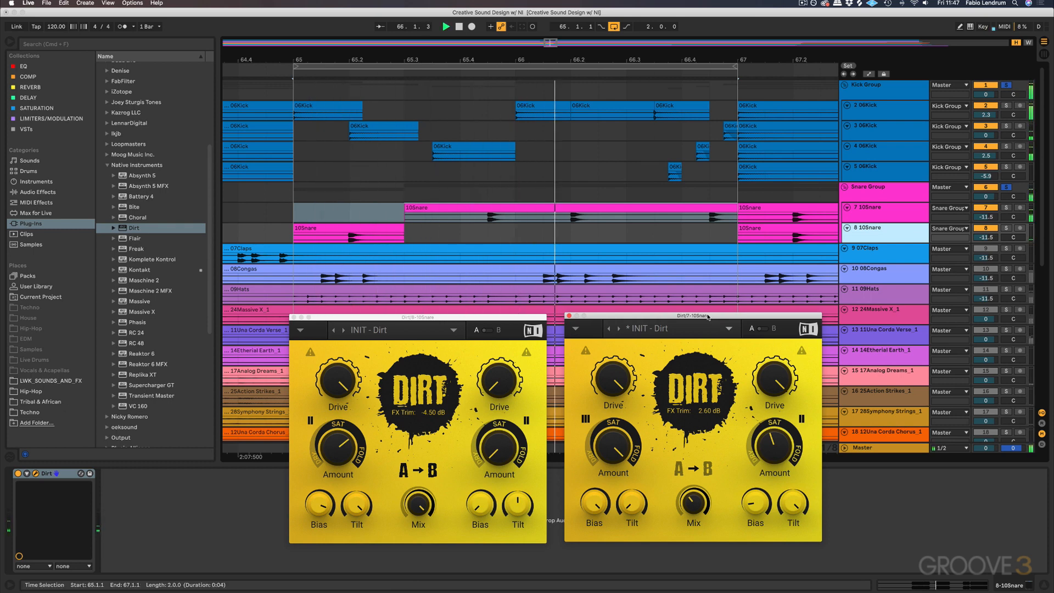
mouse_move(449, 414)
mouse_down()
mouse_move(449, 382)
mouse_move(449, 411)
mouse_move(431, 415)
mouse_up()
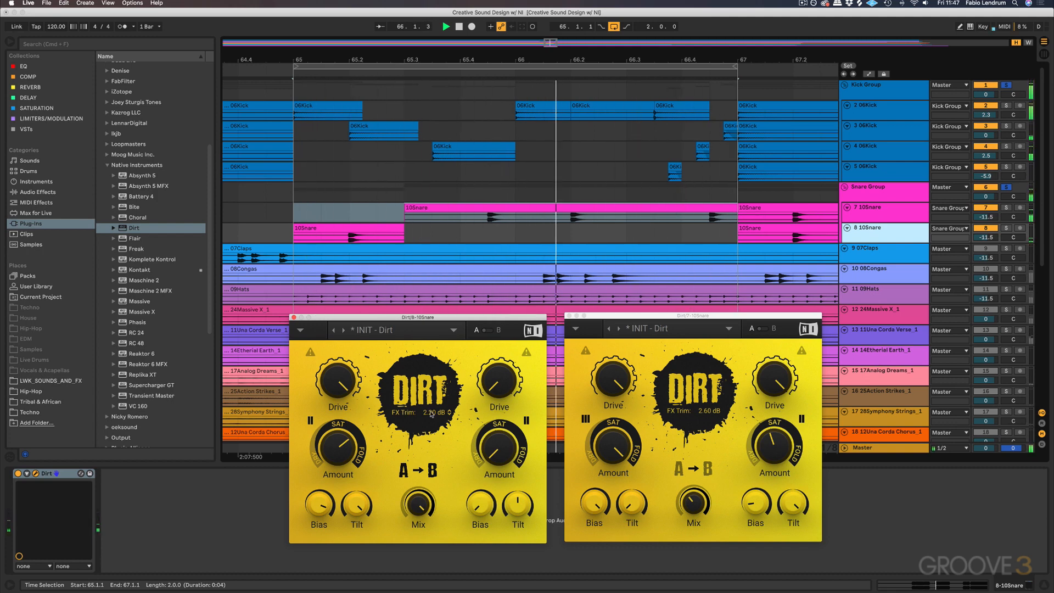
key(space)
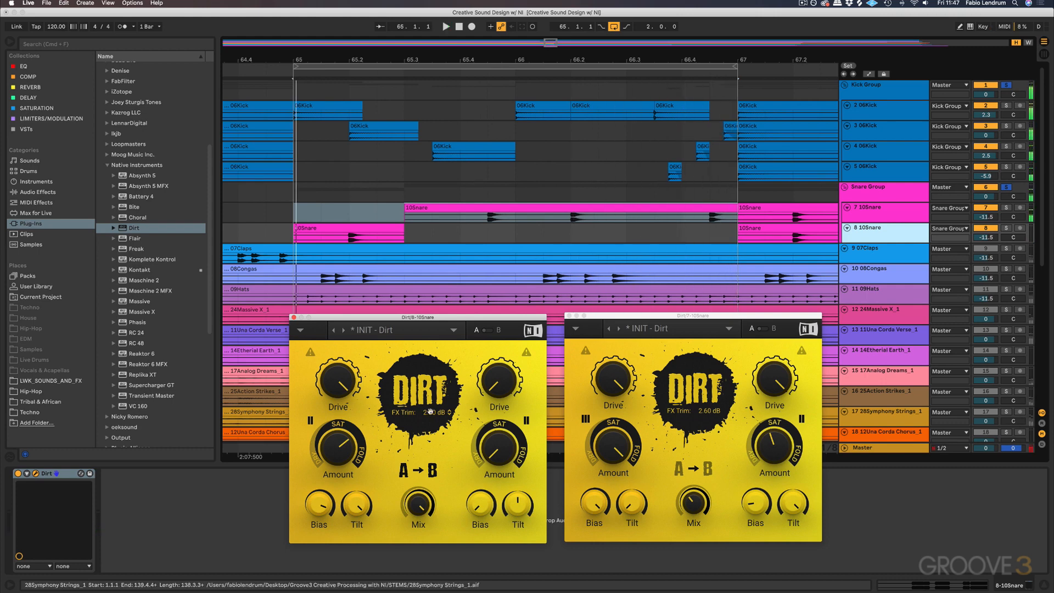